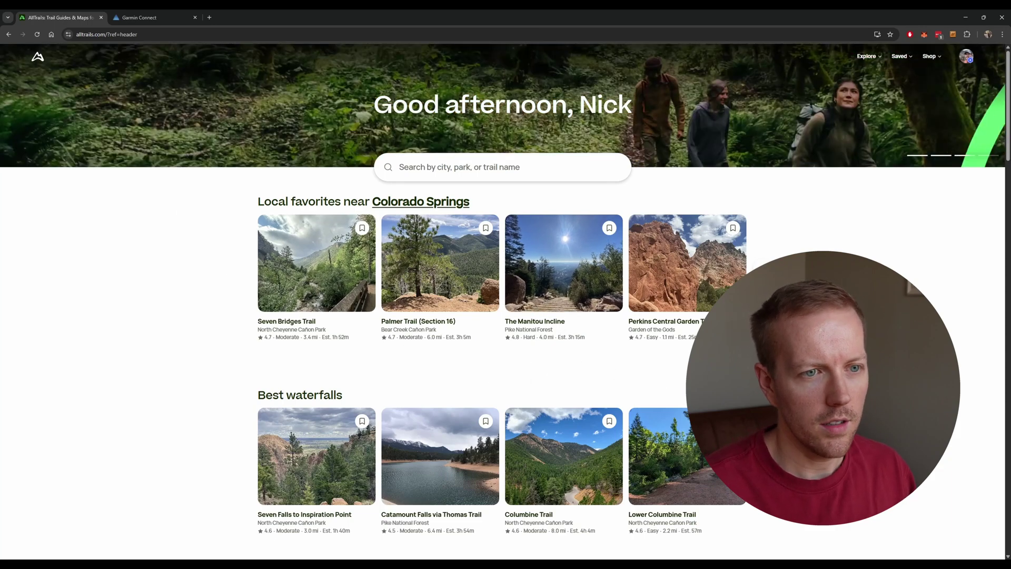
- Open the Palmer, Buckskin-Charley, Niobrara, and Bretag Trail Loop card from Local favorites and show its Hit the trail options
{"action": "scroll", "coordinate": [527, 263], "scroll_direction": "right", "scroll_amount": 5}
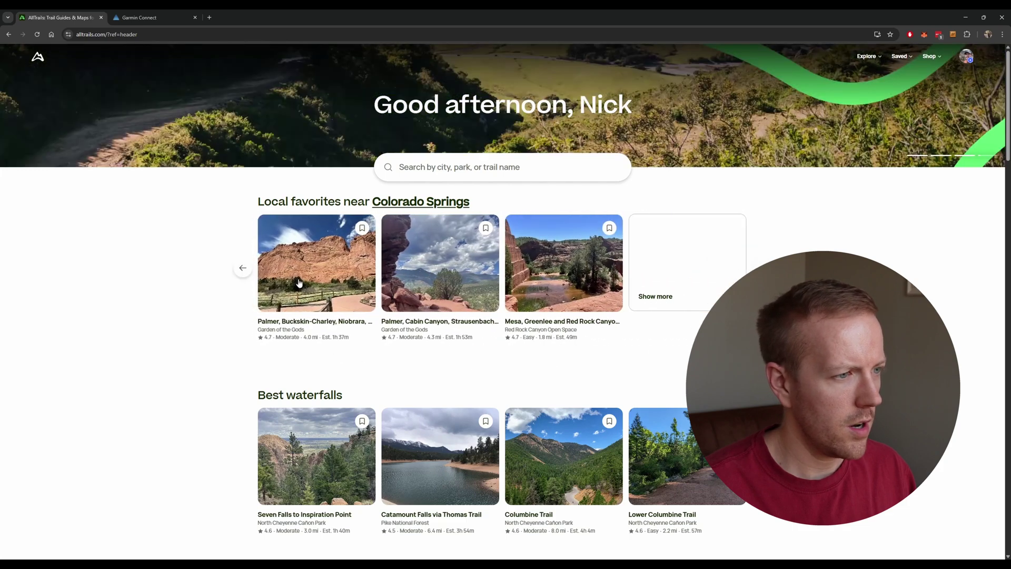
{"action": "left_click", "coordinate": [297, 276]}
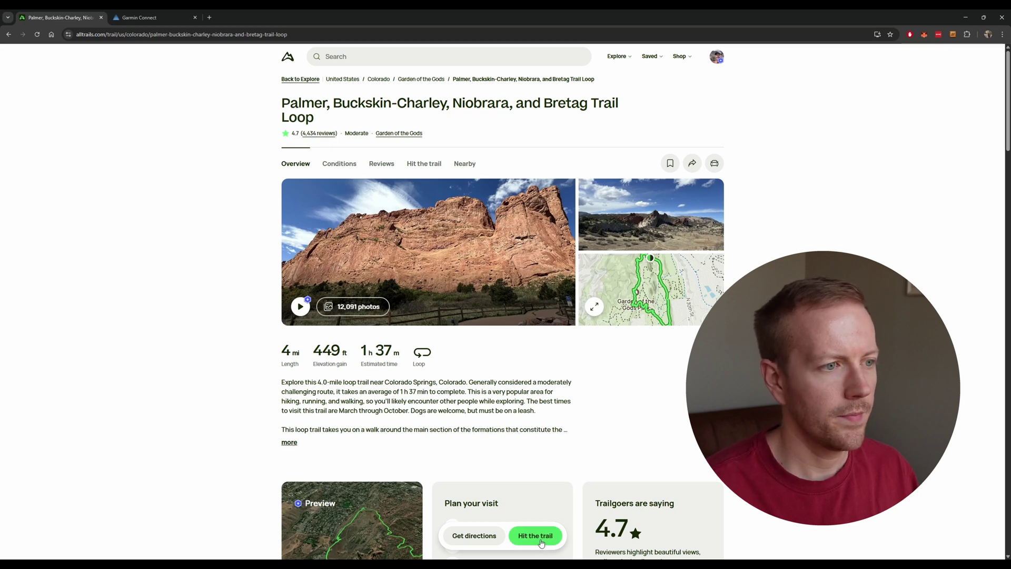
{"action": "left_click", "coordinate": [541, 543]}
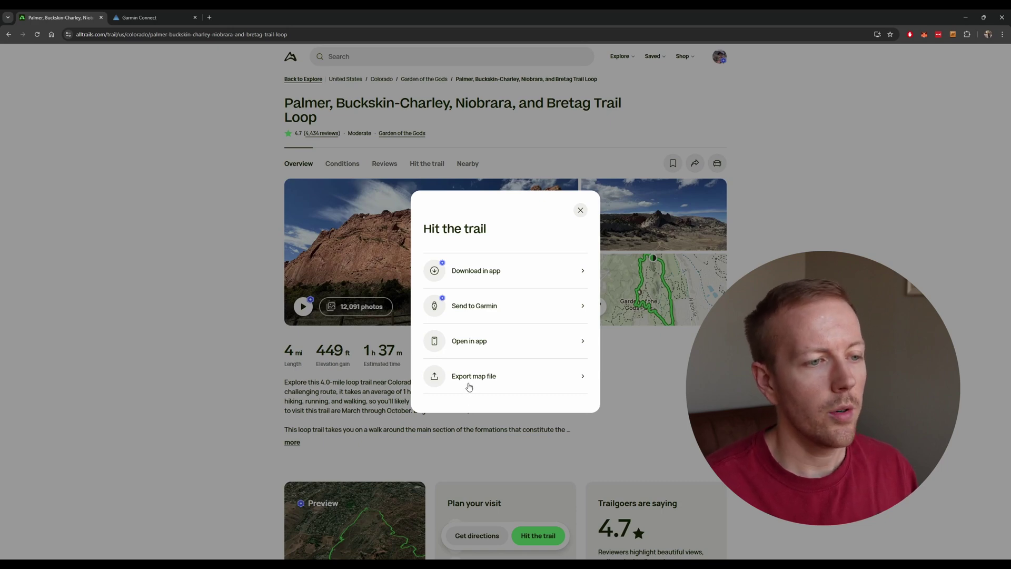
- Export the trail loop as a GPX Track map file, close the dialog, and switch to Garmin Connect
{"action": "left_click", "coordinate": [470, 377]}
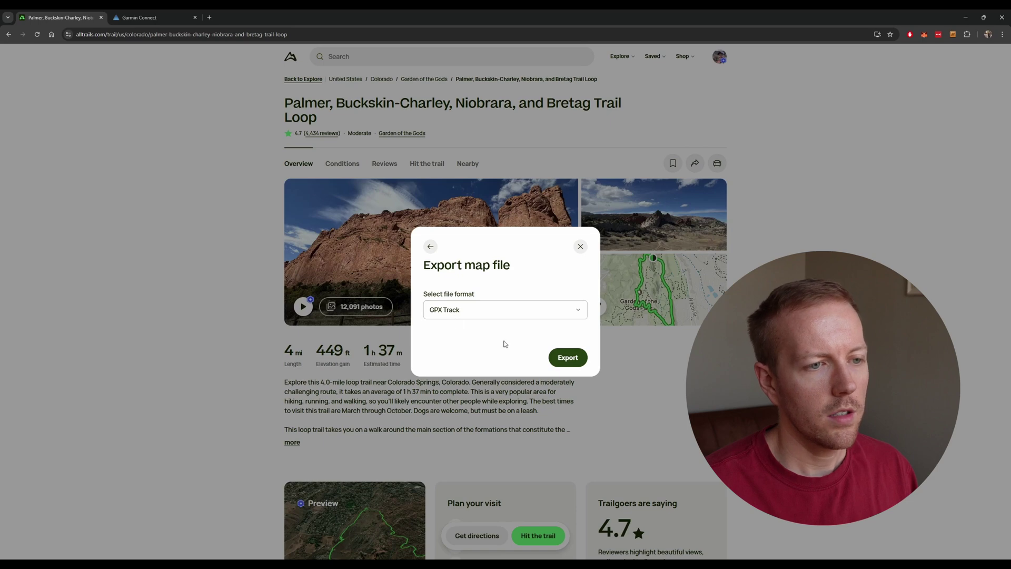
{"action": "left_click", "coordinate": [561, 359]}
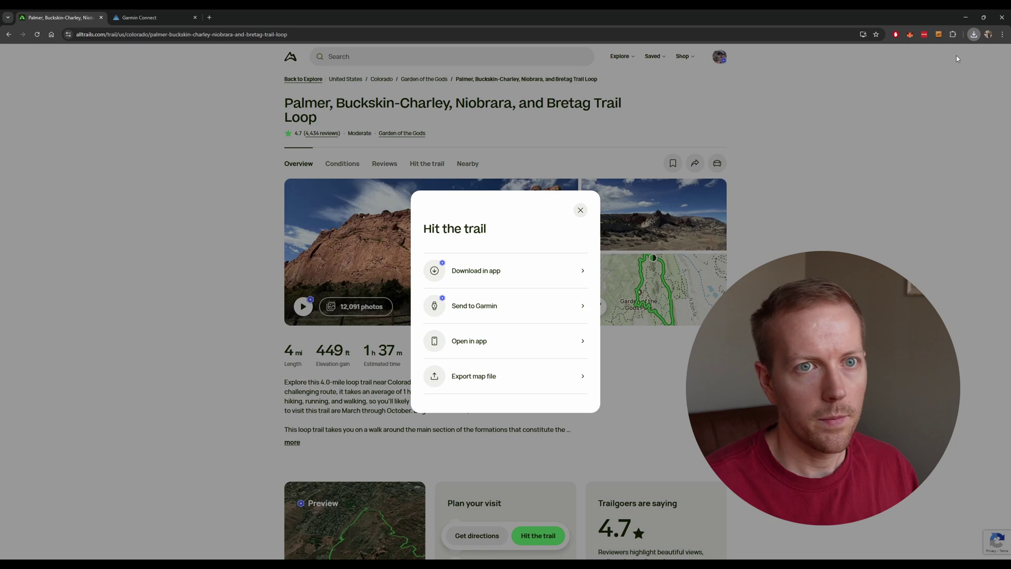
{"action": "left_click", "coordinate": [207, 98]}
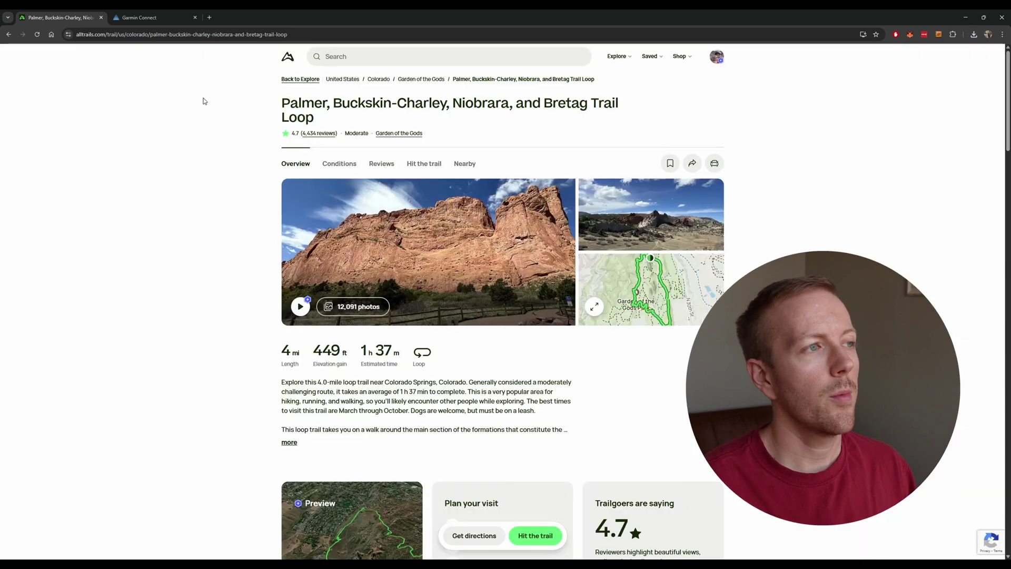
{"action": "left_click", "coordinate": [153, 20]}
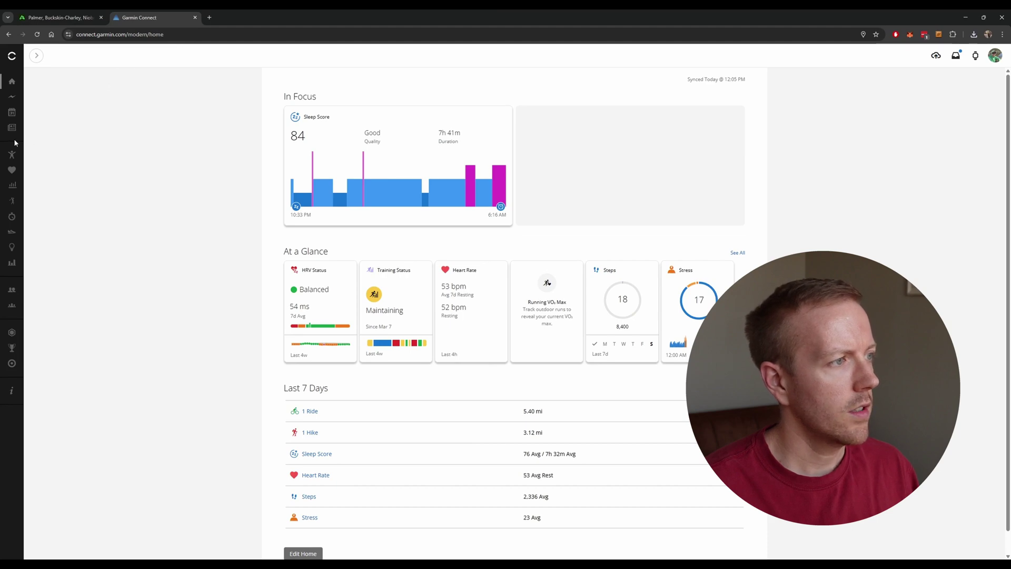
- Go to Training & Planning > Courses from the Garmin Connect sidebar
{"action": "mouse_move", "coordinate": [13, 148]}
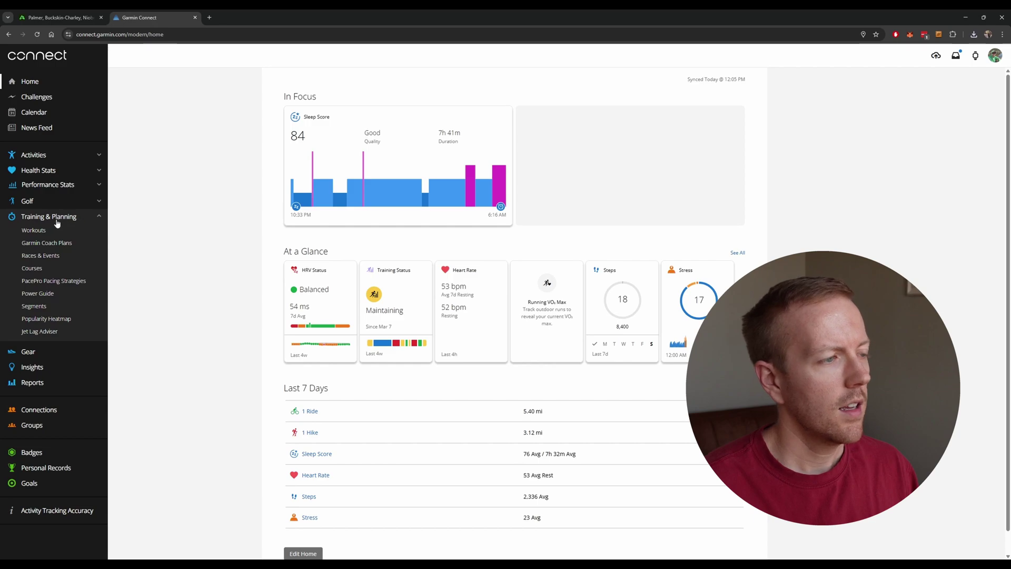
{"action": "left_click", "coordinate": [32, 268]}
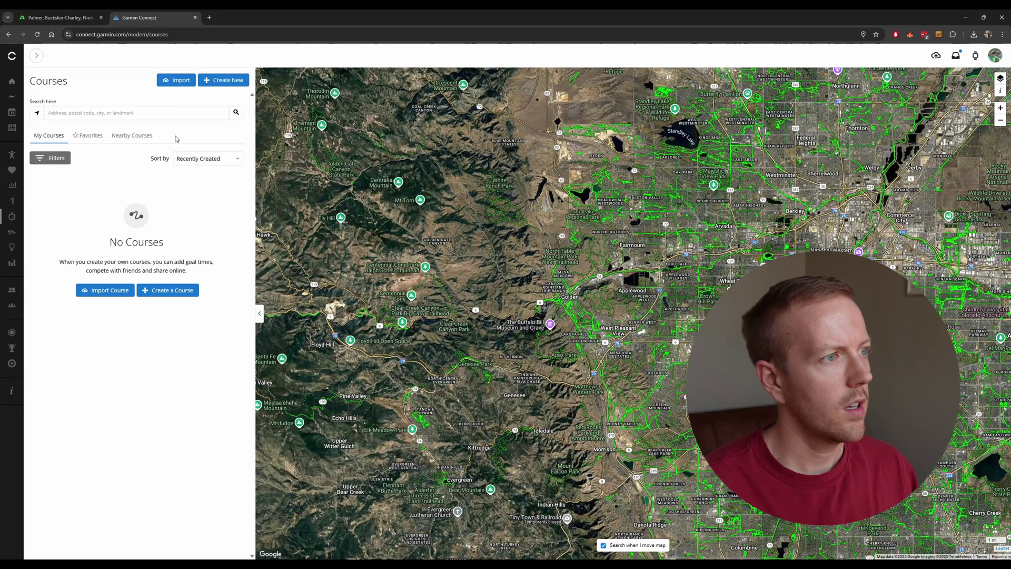
- Import the downloaded trail loop .gpx file and proceed past Get Started to course creation
{"action": "left_click", "coordinate": [175, 85]}
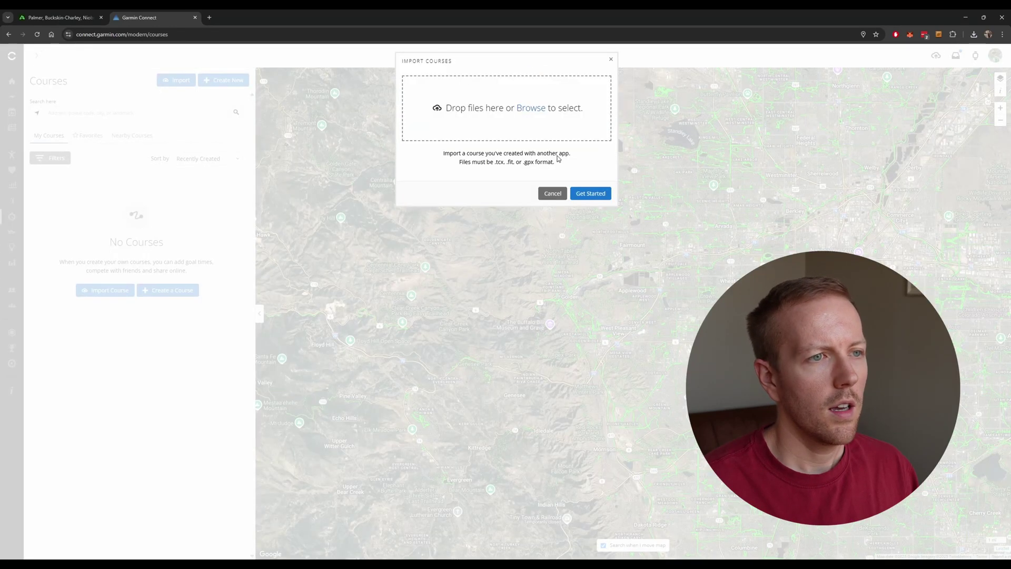
{"action": "left_click", "coordinate": [529, 109]}
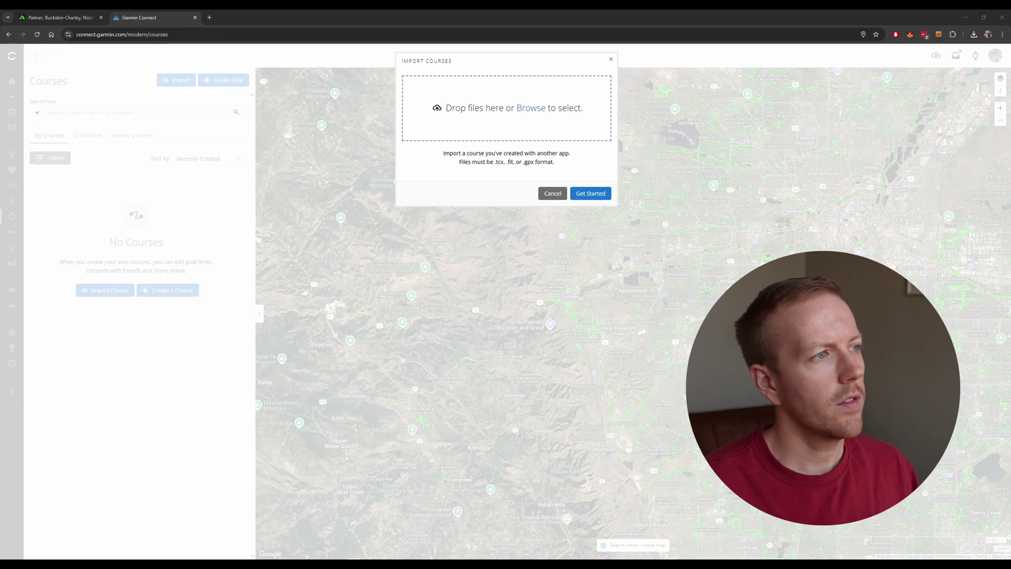
{"action": "key", "text": "Return"}
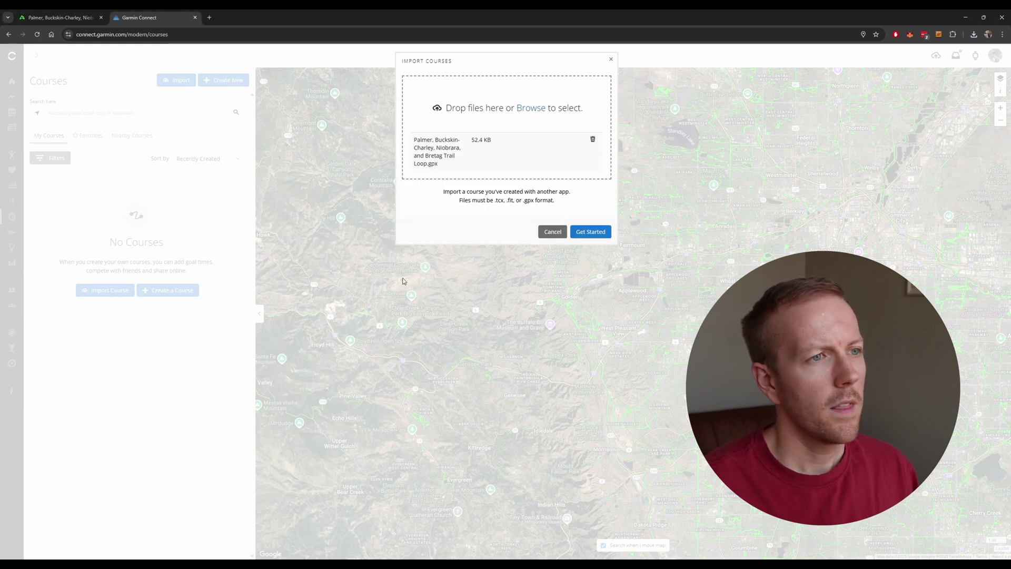
{"action": "left_click", "coordinate": [591, 232]}
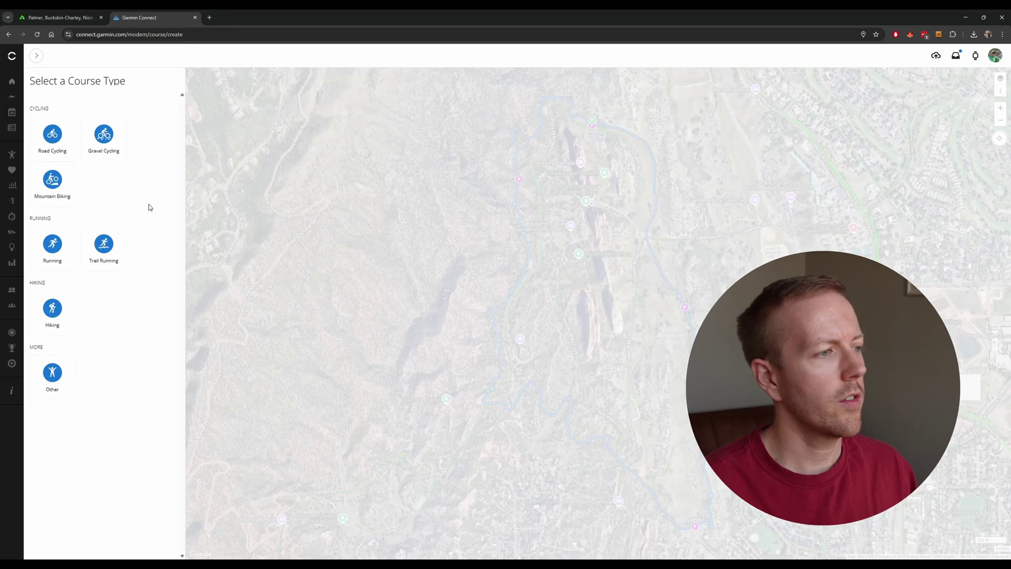
- Save the 4.02 mi trail loop as a private Hiking course under its imported name, then return to Courses
{"action": "left_click", "coordinate": [57, 320]}
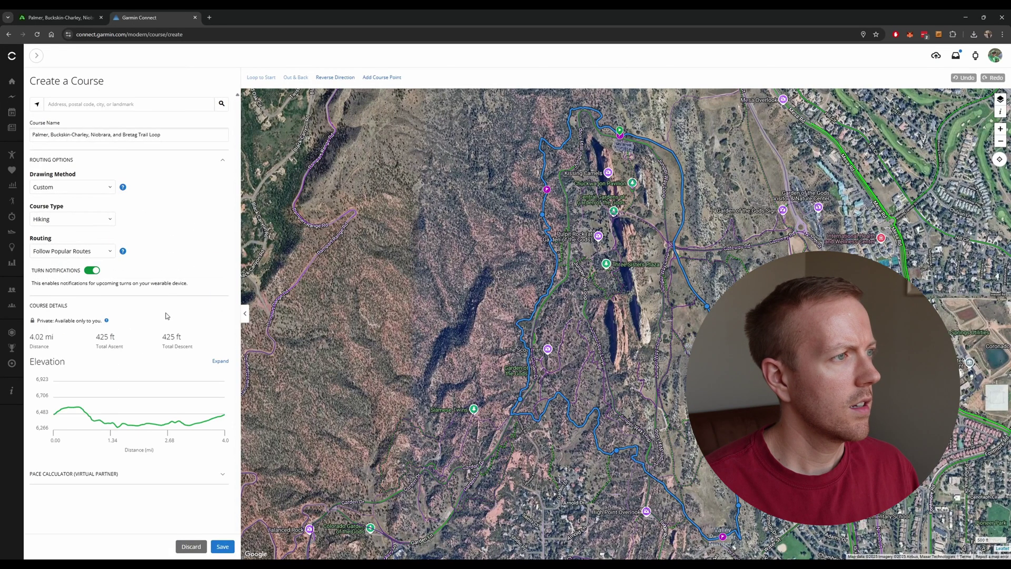
{"action": "left_click_drag", "start_coordinate": [167, 135], "coordinate": [35, 136]}
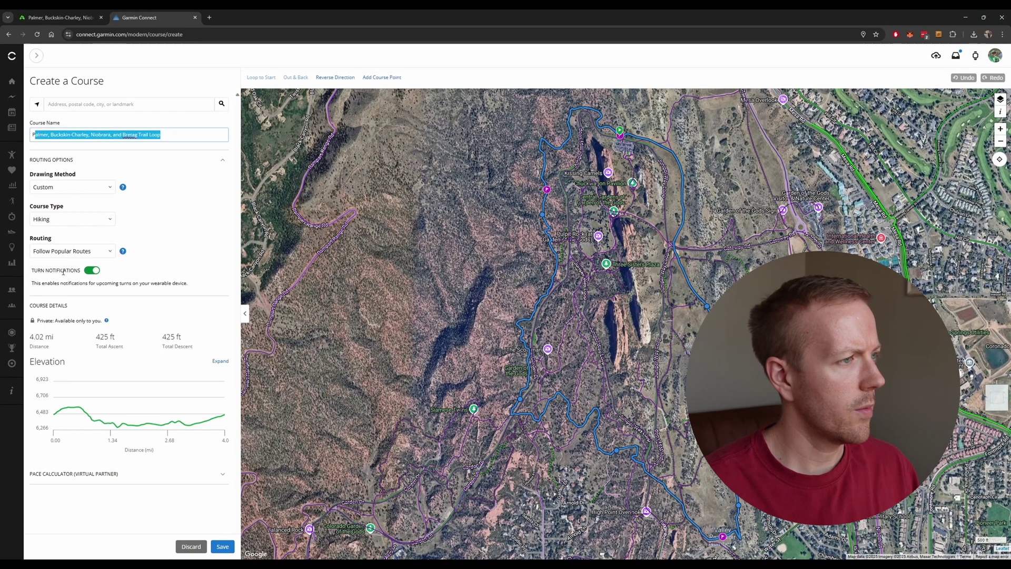
{"action": "left_click", "coordinate": [177, 226]}
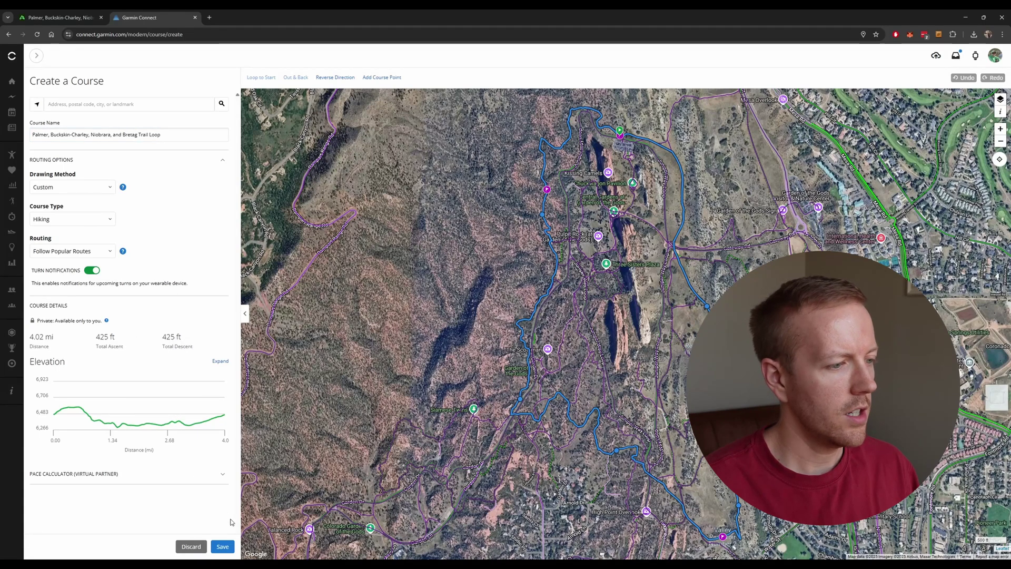
{"action": "left_click", "coordinate": [222, 547]}
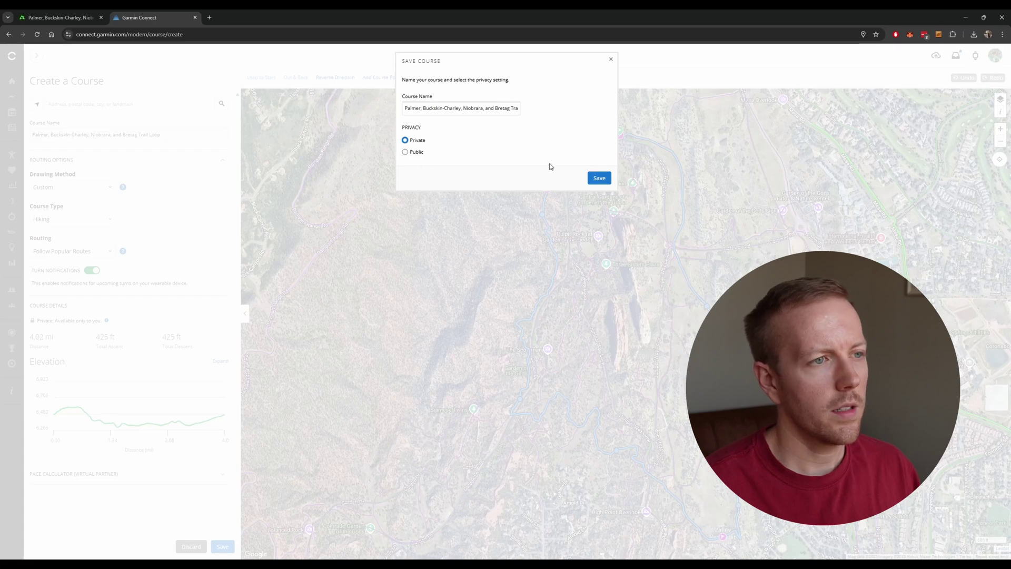
{"action": "left_click", "coordinate": [600, 178]}
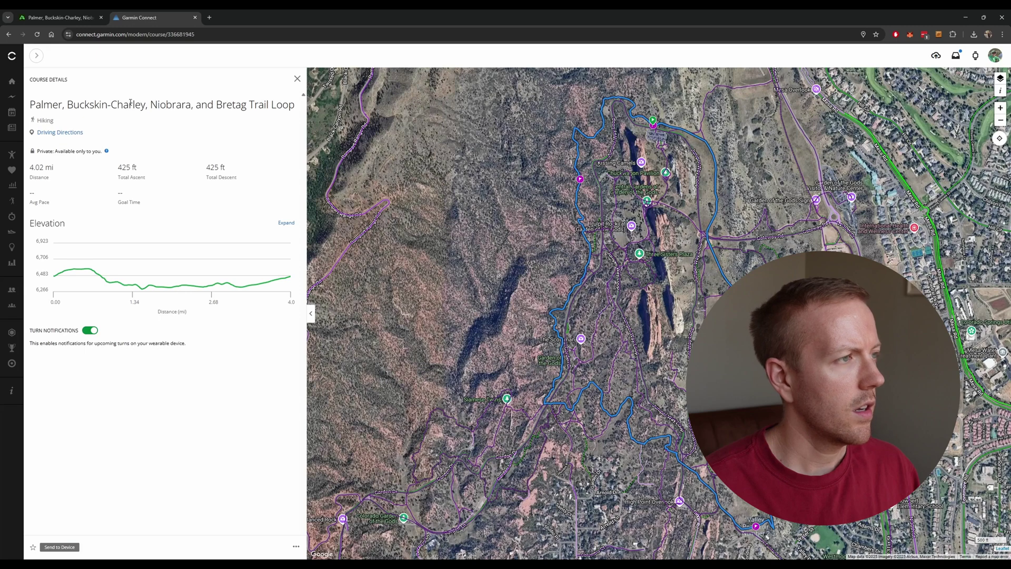
{"action": "left_click", "coordinate": [297, 78]}
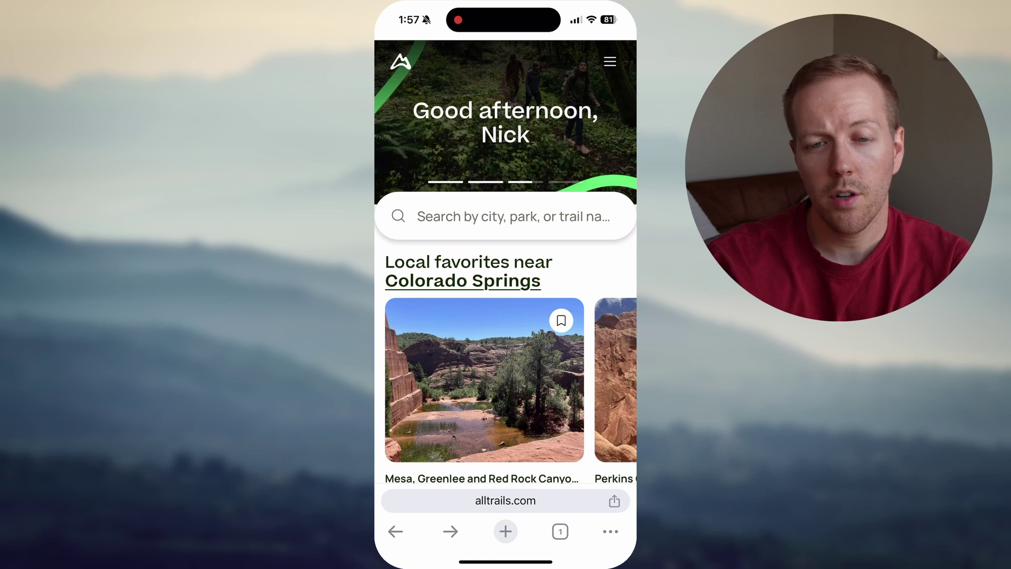
- Swipe the Colorado Springs Local favorites to Perkins Central Garden Trail and open its page
{"action": "scroll", "coordinate": [506, 316], "scroll_direction": "down", "scroll_amount": 1}
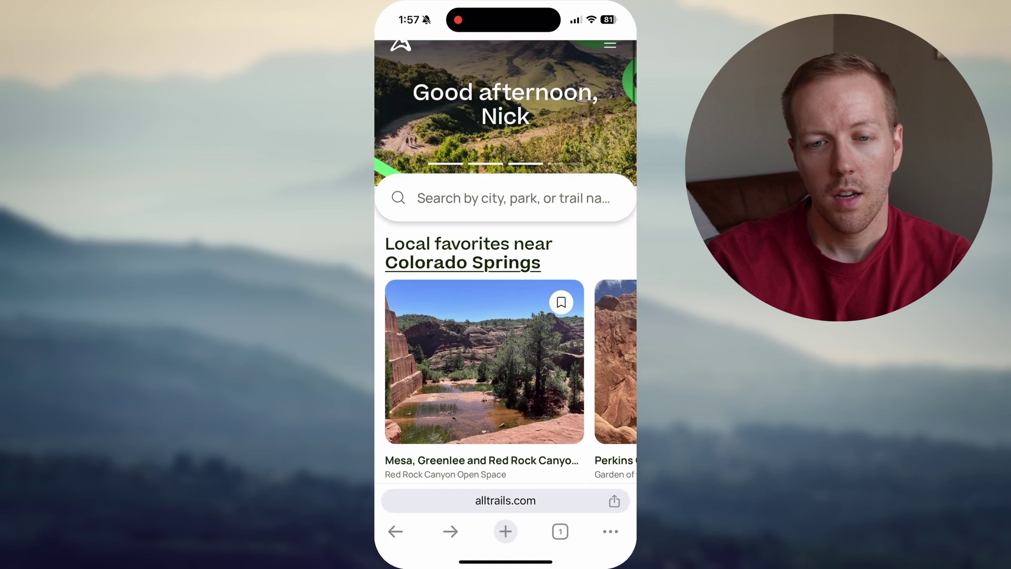
{"action": "scroll", "coordinate": [506, 317], "scroll_direction": "down", "scroll_amount": 1}
{"action": "scroll", "coordinate": [506, 316], "scroll_direction": "up", "scroll_amount": 1}
{"action": "scroll", "coordinate": [506, 361], "scroll_direction": "right", "scroll_amount": 3}
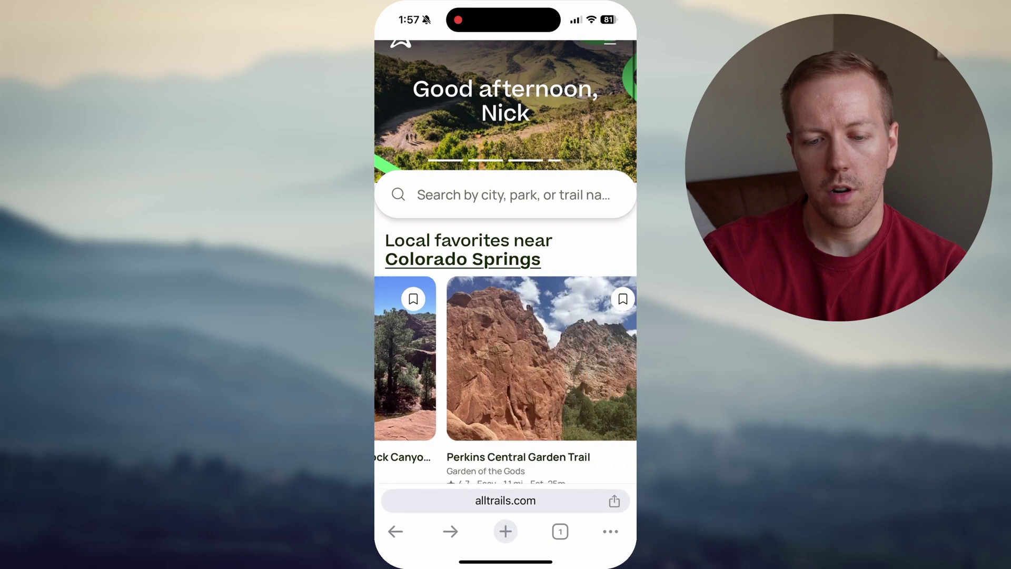
{"action": "scroll", "coordinate": [505, 358], "scroll_direction": "right", "scroll_amount": 2}
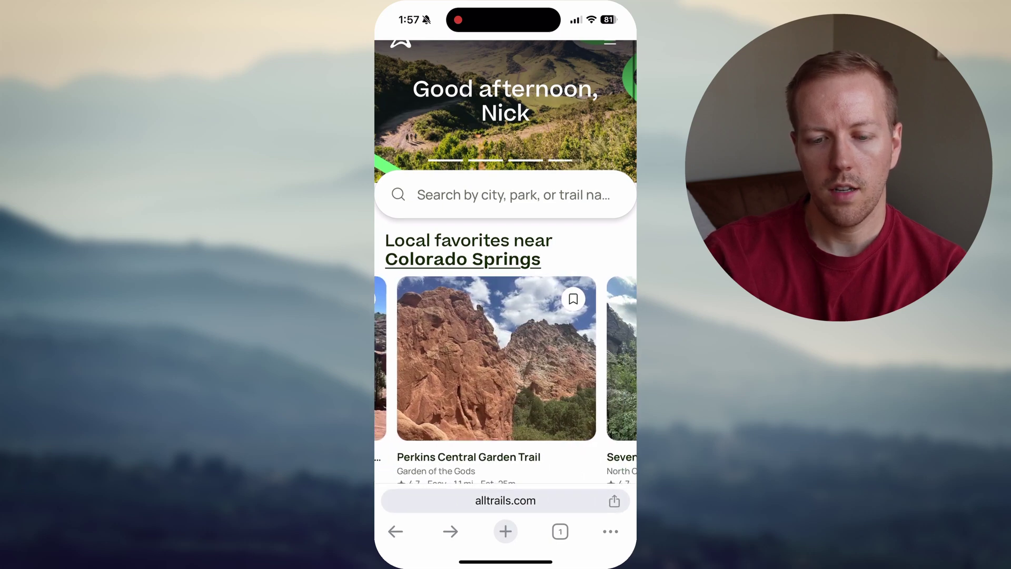
{"action": "scroll", "coordinate": [506, 316], "scroll_direction": "down", "scroll_amount": 2}
{"action": "scroll", "coordinate": [506, 316], "scroll_direction": "up", "scroll_amount": 2}
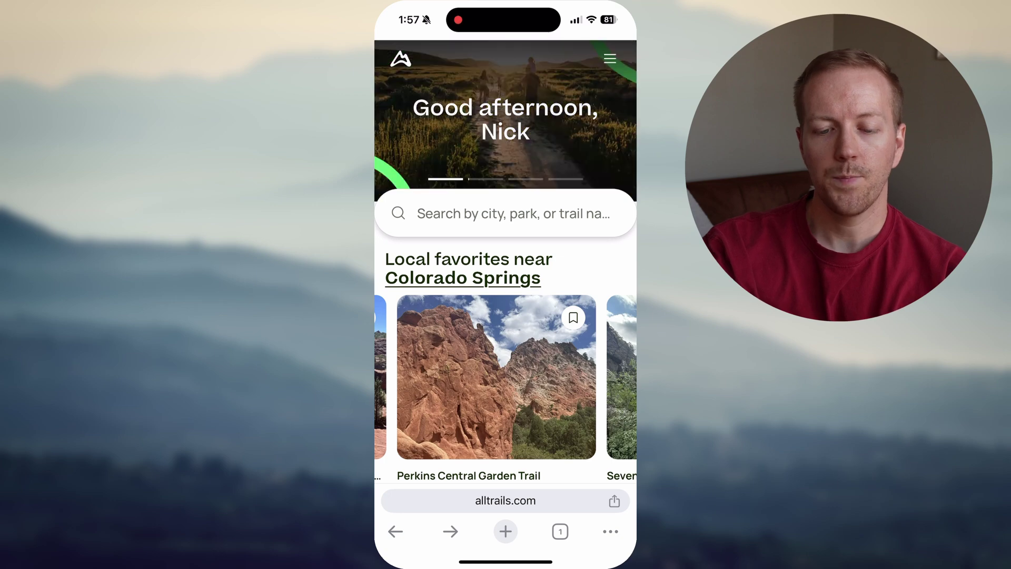
{"action": "scroll", "coordinate": [506, 316], "scroll_direction": "down", "scroll_amount": 3}
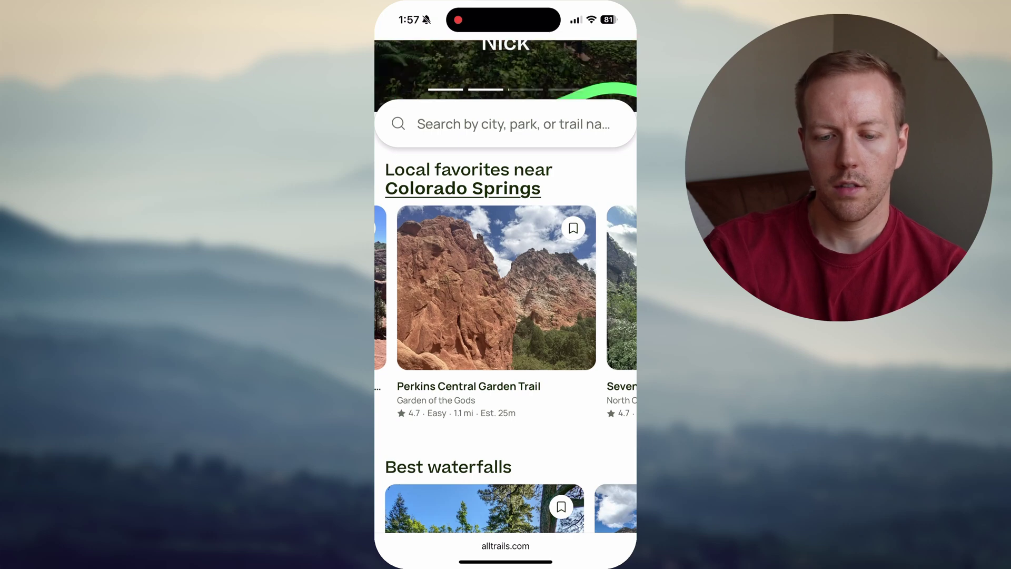
{"action": "left_click", "coordinate": [497, 287]}
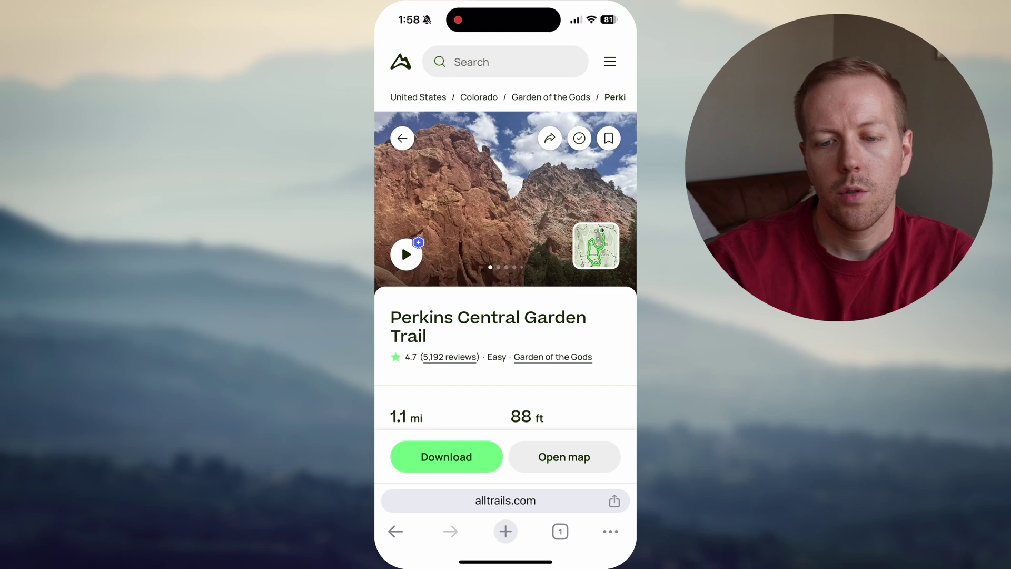
- Export Perkins Central Garden Trail via Download > Export map file in GPX Track format
{"action": "scroll", "coordinate": [506, 295], "scroll_direction": "down", "scroll_amount": 1}
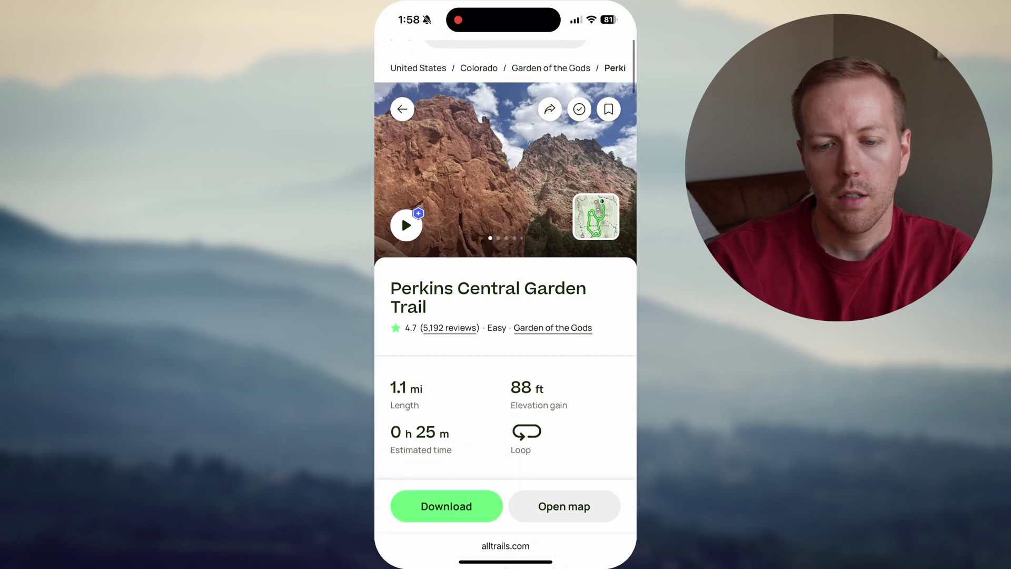
{"action": "scroll", "coordinate": [506, 258], "scroll_direction": "down", "scroll_amount": 1}
{"action": "left_click", "coordinate": [446, 506]}
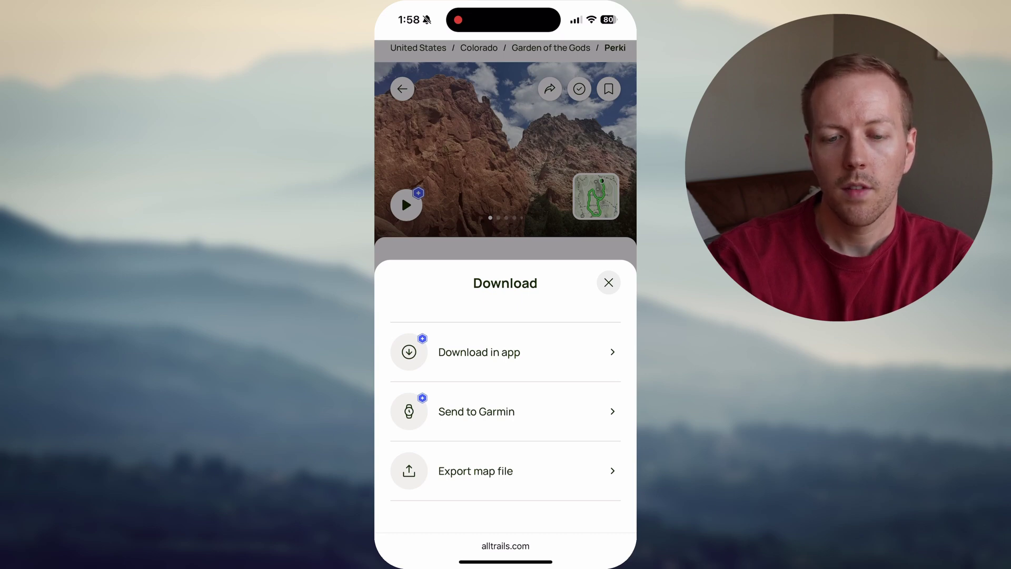
{"action": "left_click", "coordinate": [476, 471]}
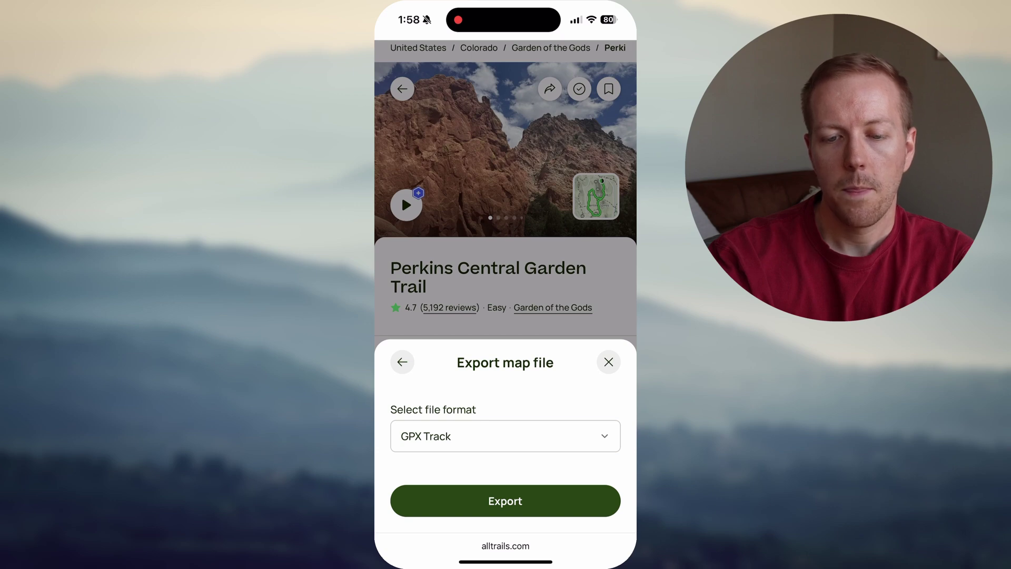
{"action": "left_click", "coordinate": [505, 501]}
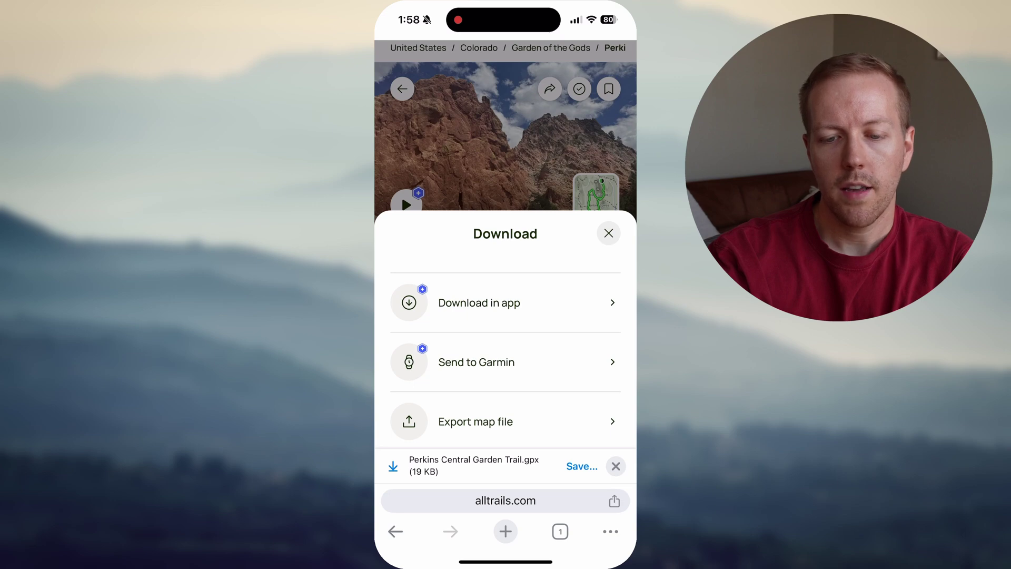
- Save the Perkins Central Garden Trail GPX file to Files and open it in Garmin Connect
{"action": "left_click", "coordinate": [582, 467]}
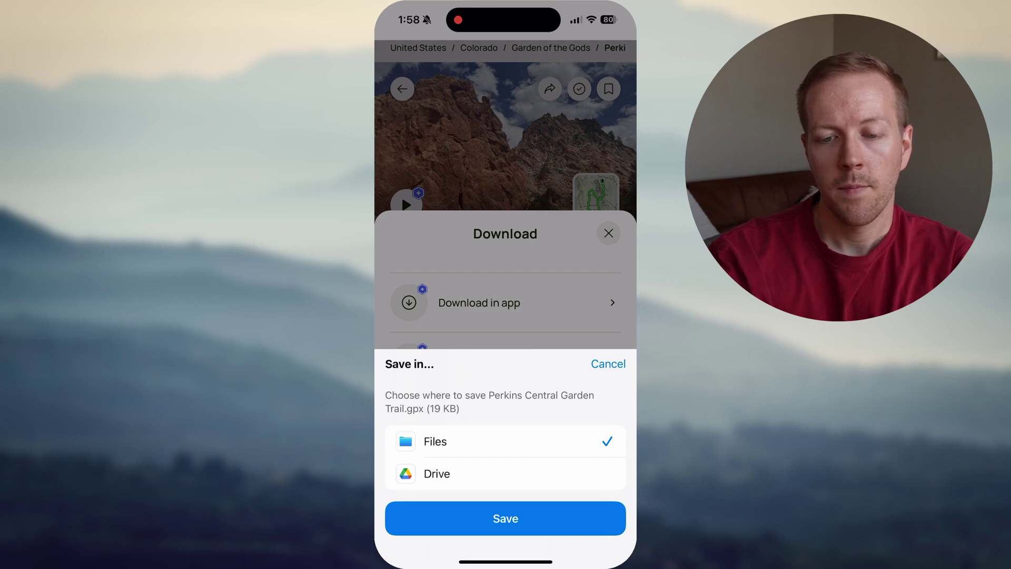
{"action": "left_click", "coordinate": [505, 518]}
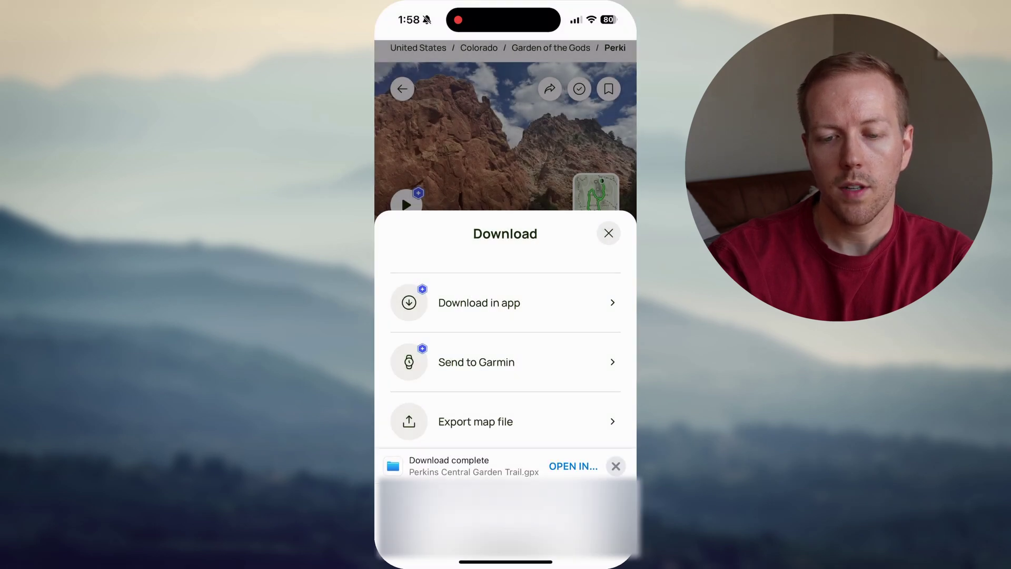
{"action": "left_click", "coordinate": [573, 466]}
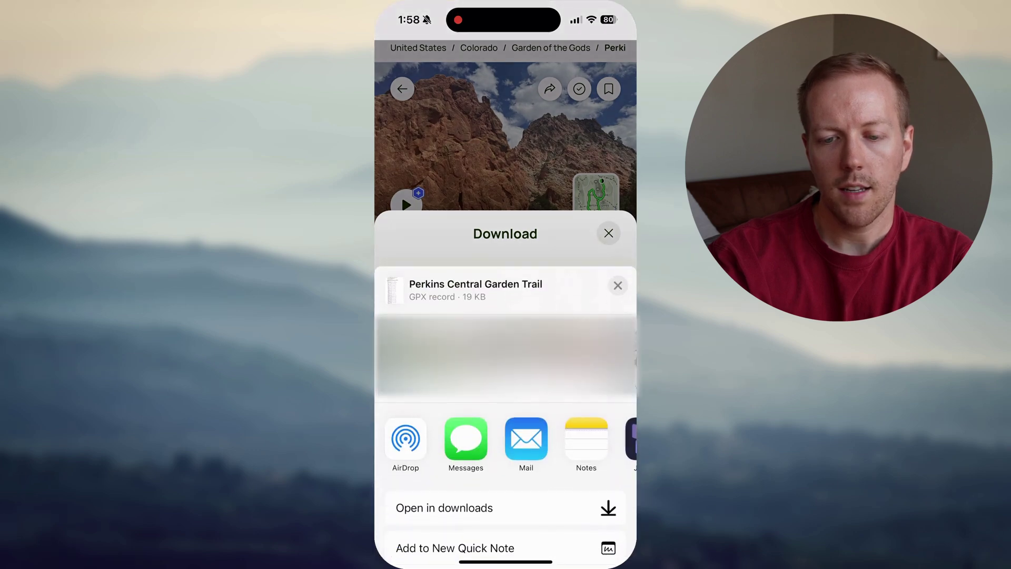
{"action": "scroll", "coordinate": [506, 443], "scroll_direction": "right", "scroll_amount": 10}
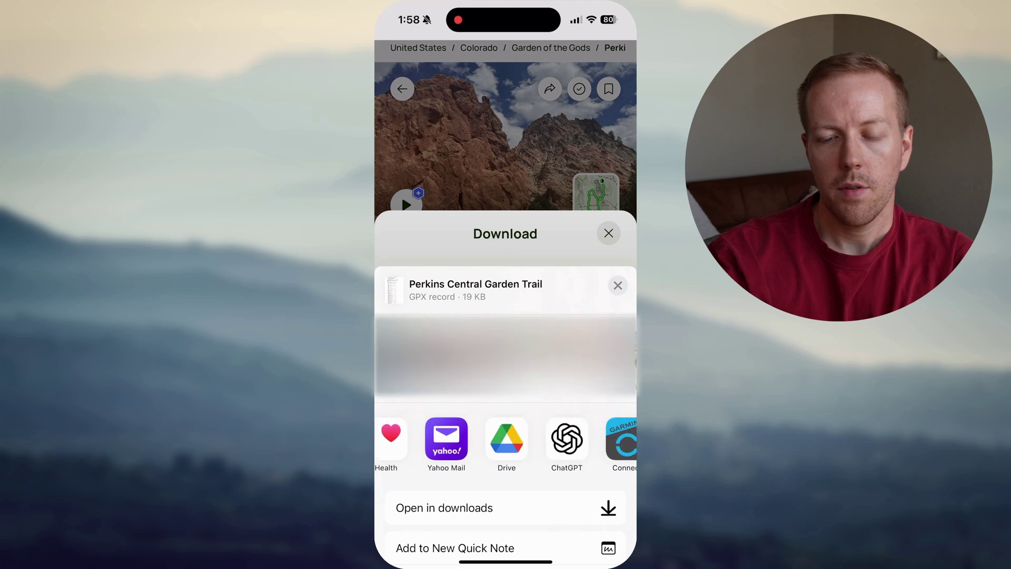
{"action": "scroll", "coordinate": [506, 443], "scroll_direction": "right", "scroll_amount": 3}
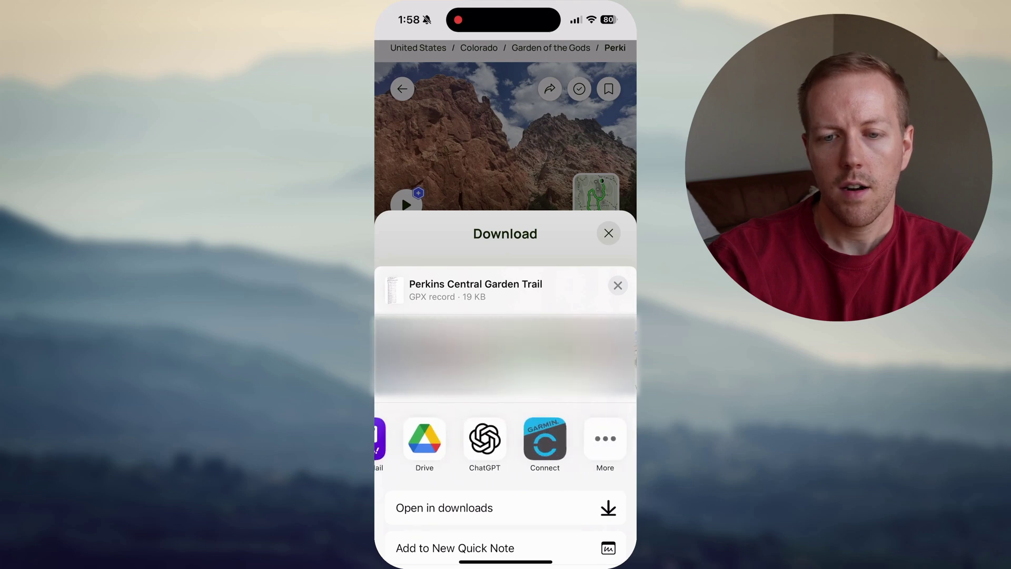
{"action": "left_click", "coordinate": [545, 439]}
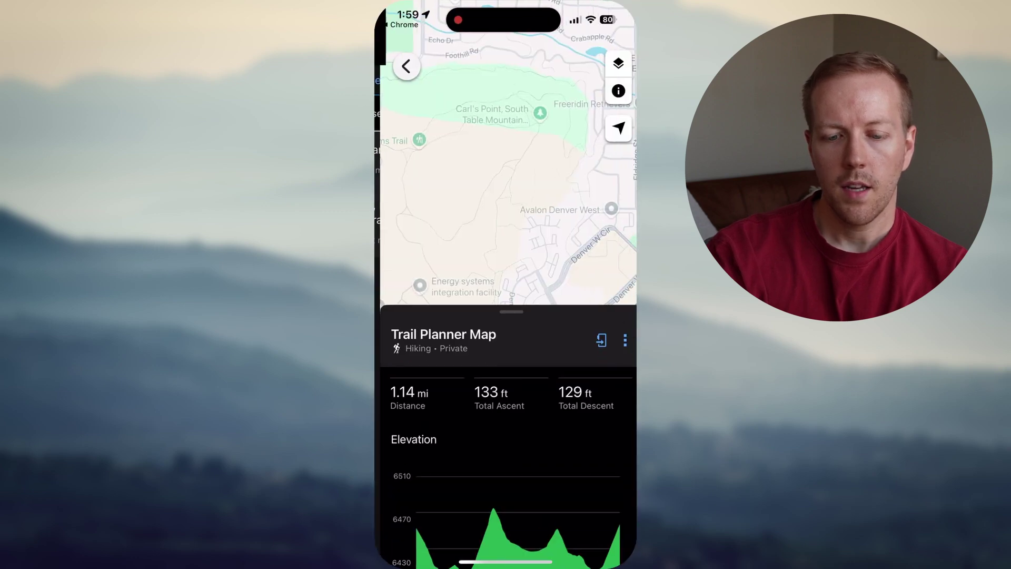
- Return to the Courses list, now showing Trail Planner Map (1.14 mi, 133 ft)
{"action": "left_click", "coordinate": [401, 66]}
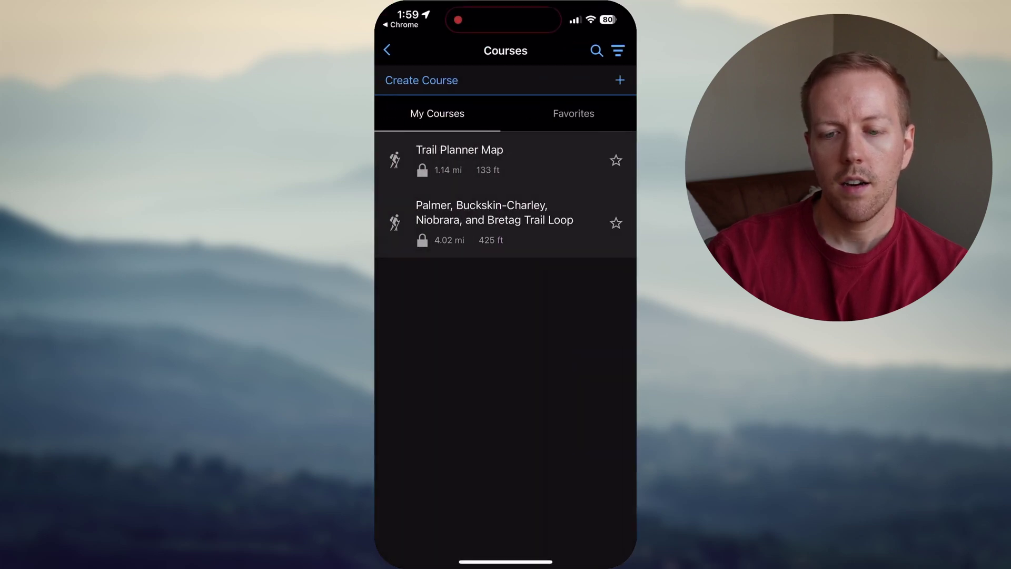
{"action": "left_click_drag", "start_coordinate": [506, 158], "coordinate": [505, 187]}
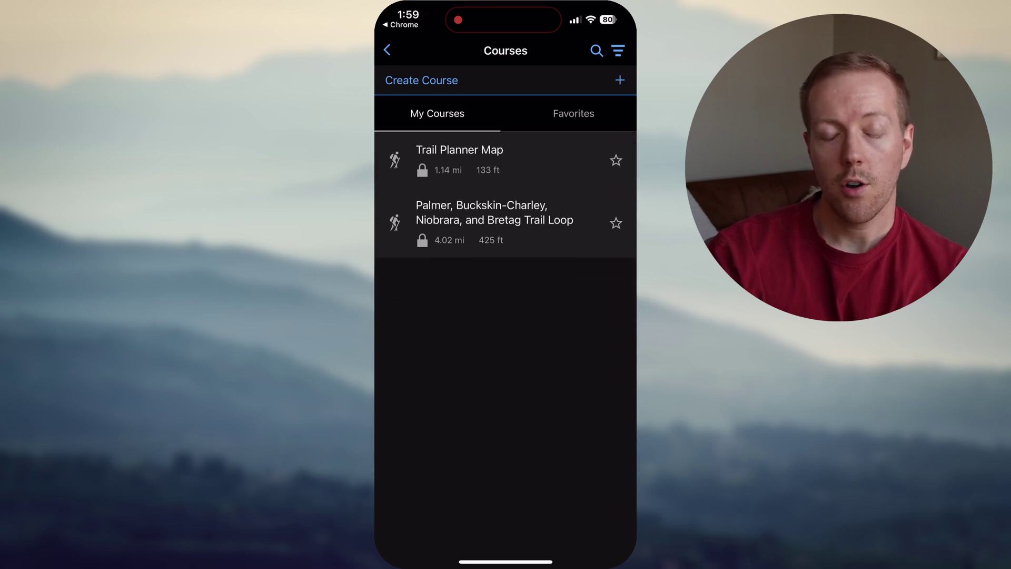
{"action": "left_click_drag", "start_coordinate": [506, 158], "coordinate": [505, 170]}
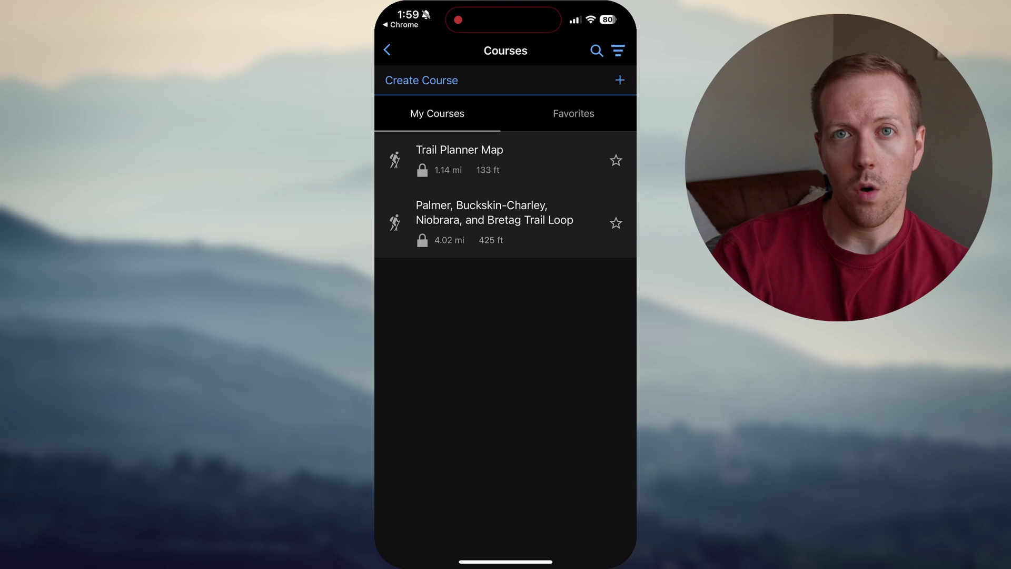